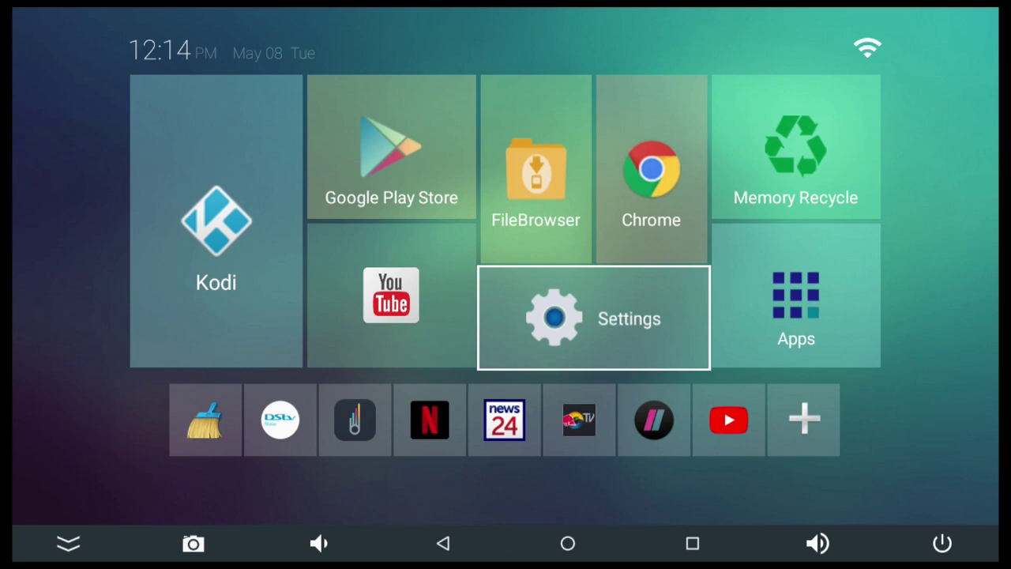
Open the device settings and bring up the Wireless category.
{"action": "key", "text": "Return"}
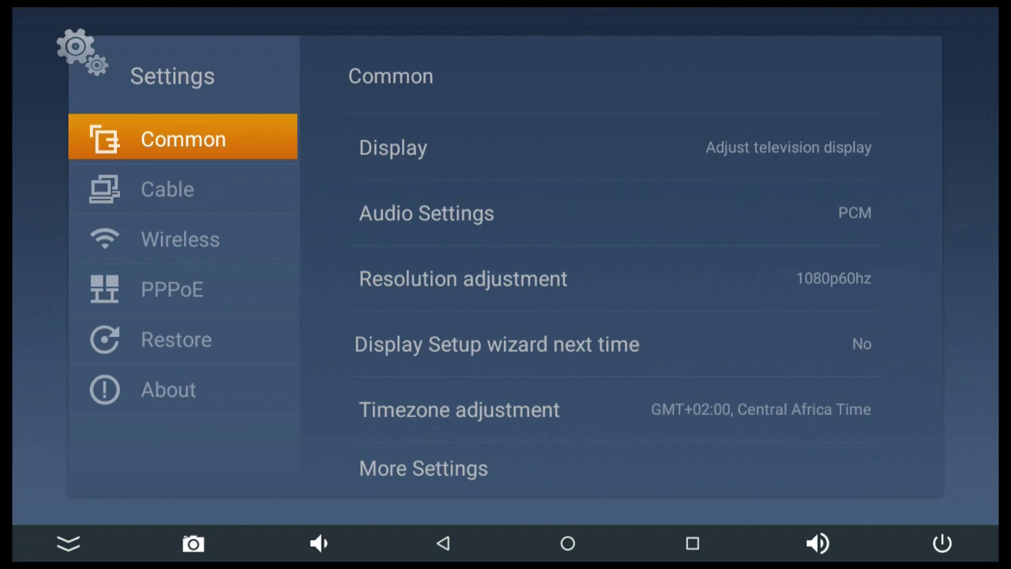
{"action": "key", "text": "Down"}
{"action": "key", "text": "Down"}
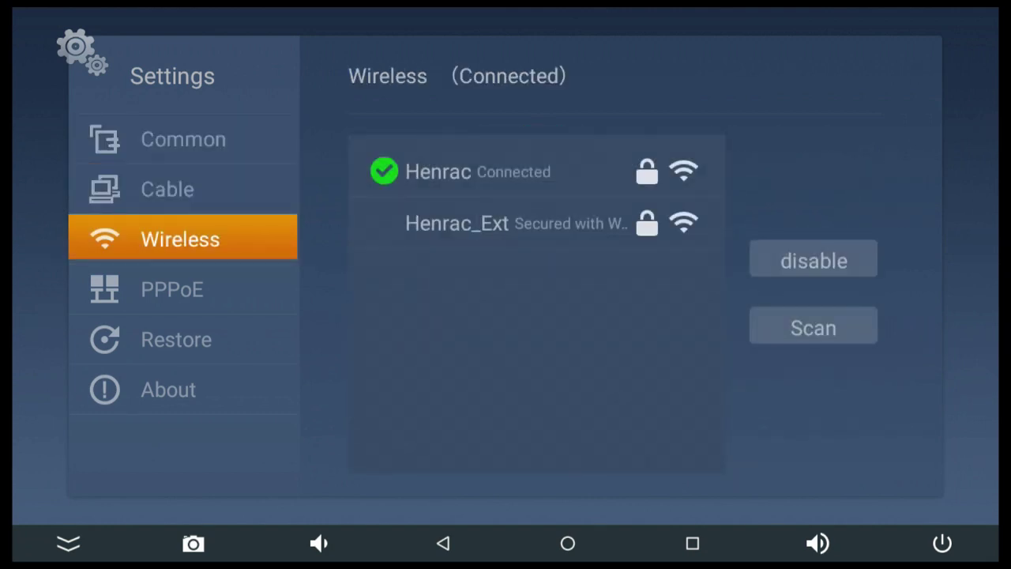
View the Wi-Fi password prompt for the Henrac_Ext network and dismiss it without entering anything.
{"action": "key", "text": "Right"}
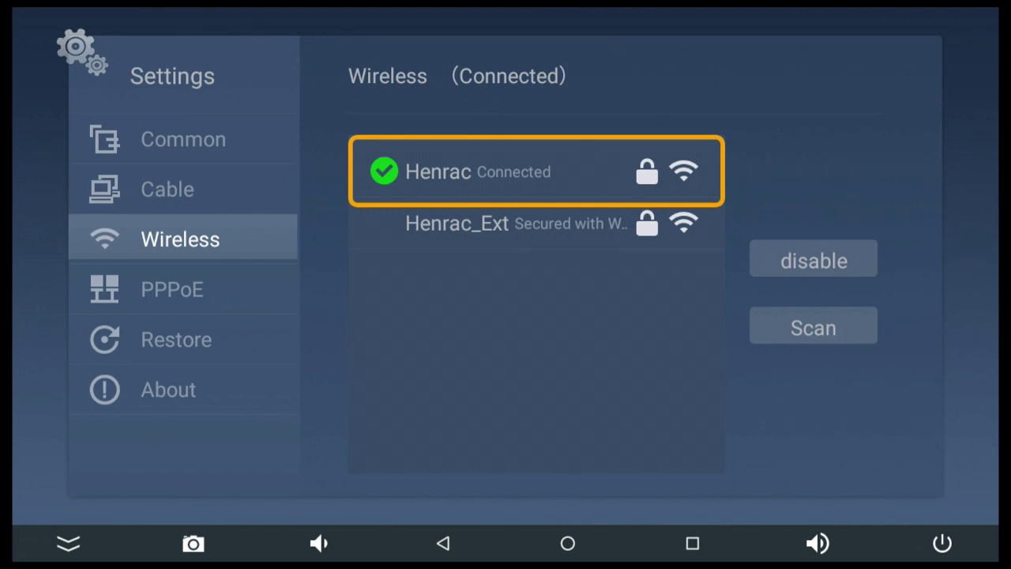
{"action": "key", "text": "Down"}
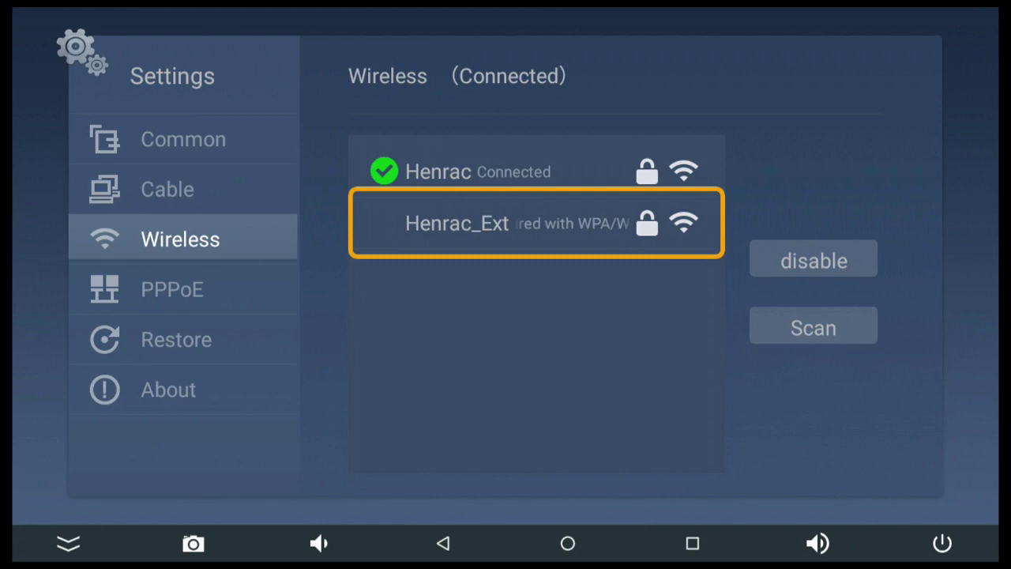
{"action": "key", "text": "Return"}
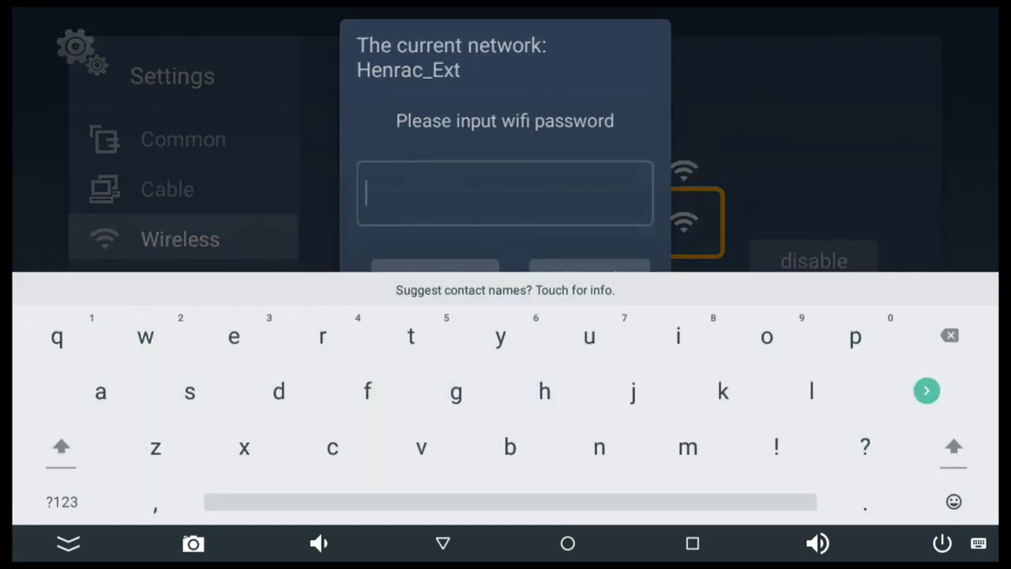
{"action": "key", "text": "Escape"}
{"action": "key", "text": "Escape"}
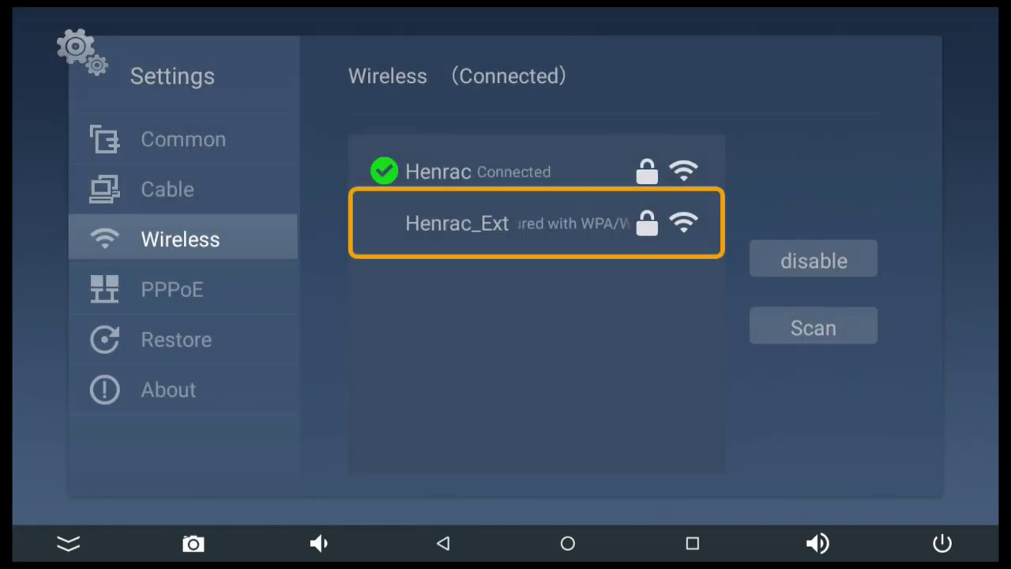
Return to the Common settings category.
{"action": "key", "text": "Left"}
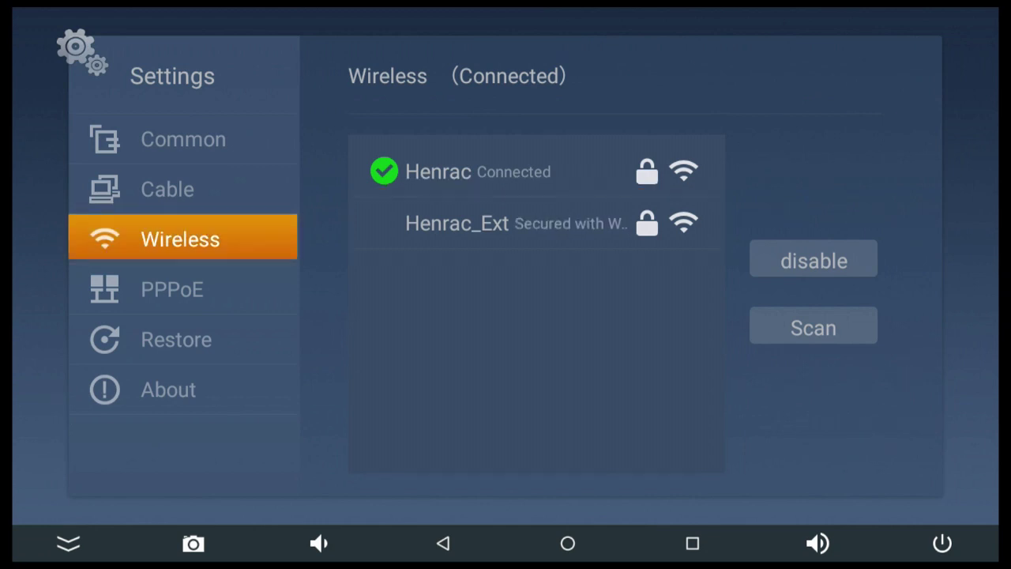
{"action": "key", "text": "Up"}
{"action": "key", "text": "Up"}
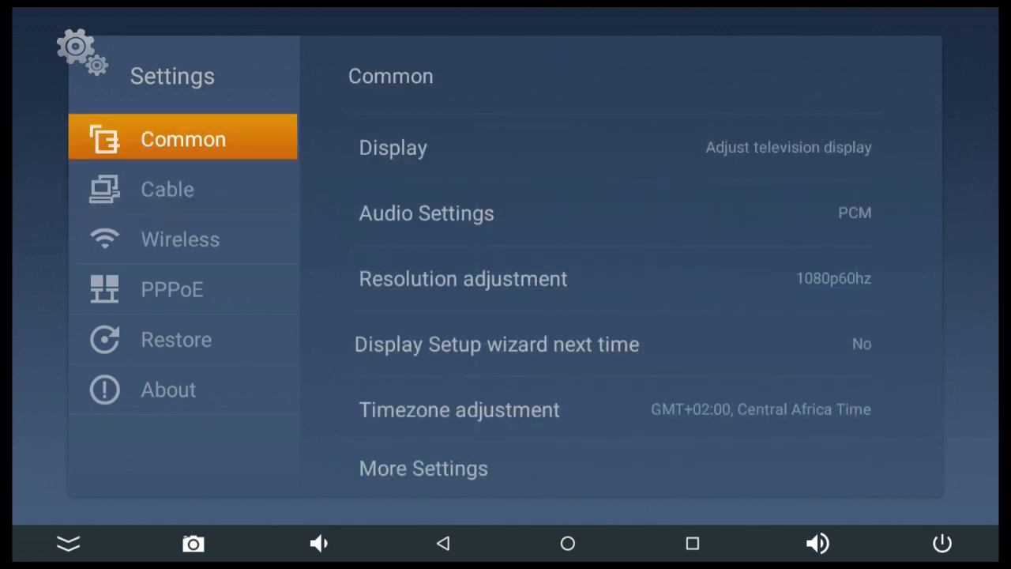
{"action": "key", "text": "Right"}
{"action": "key", "text": "Down"}
{"action": "key", "text": "Down"}
{"action": "key", "text": "Down"}
{"action": "key", "text": "Down"}
{"action": "key", "text": "Down"}
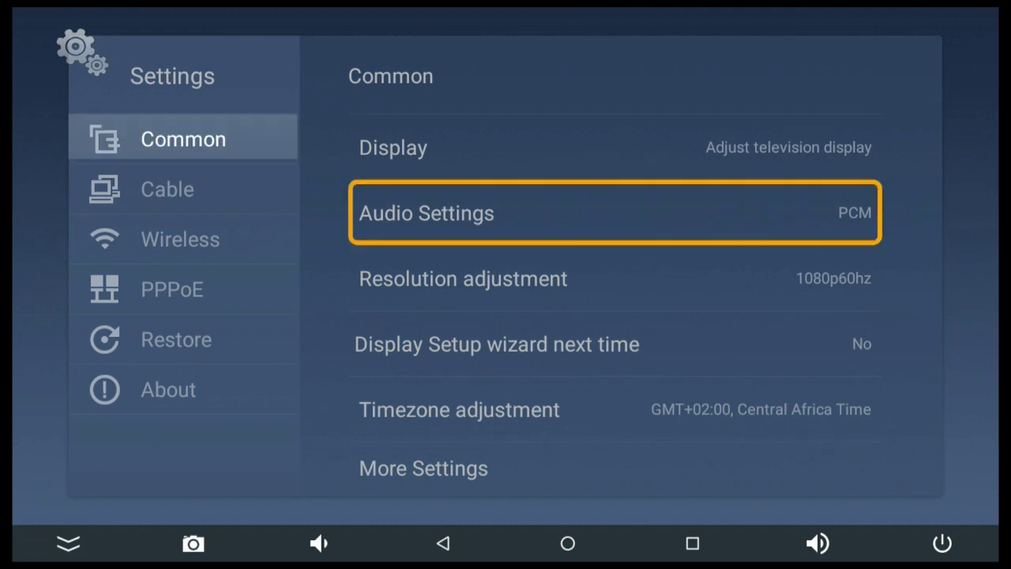
{"action": "key", "text": "Return"}
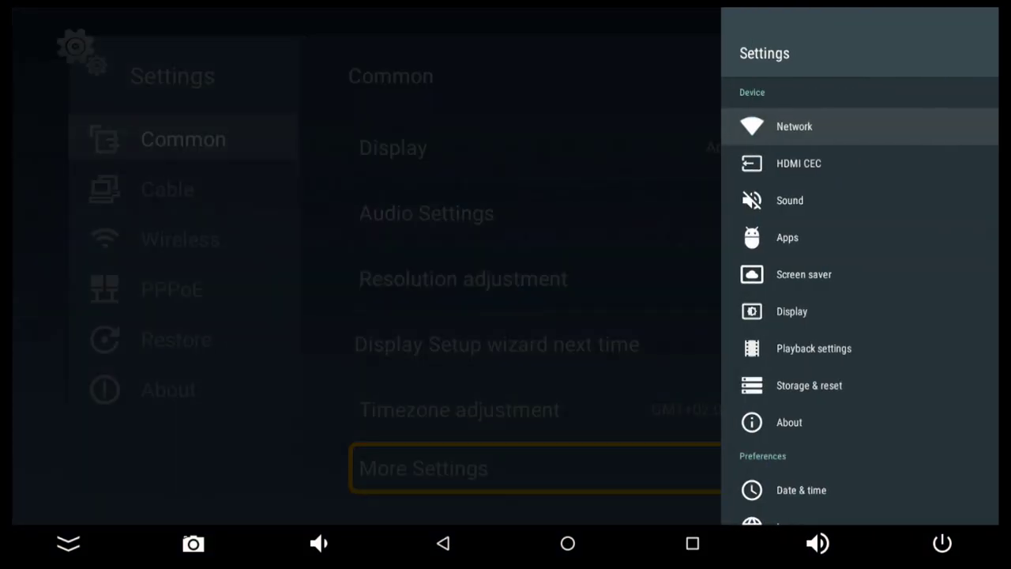
{"action": "key", "text": "Escape"}
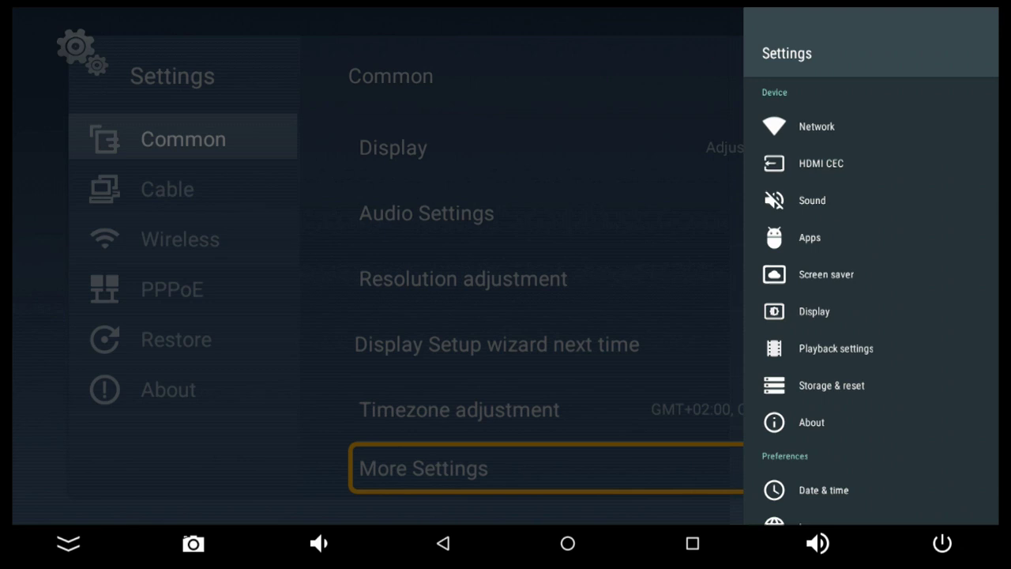
Open the Display adjustment for the television picture in the Common settings.
{"action": "key", "text": "Up"}
{"action": "key", "text": "Up"}
{"action": "key", "text": "Up"}
{"action": "key", "text": "Up"}
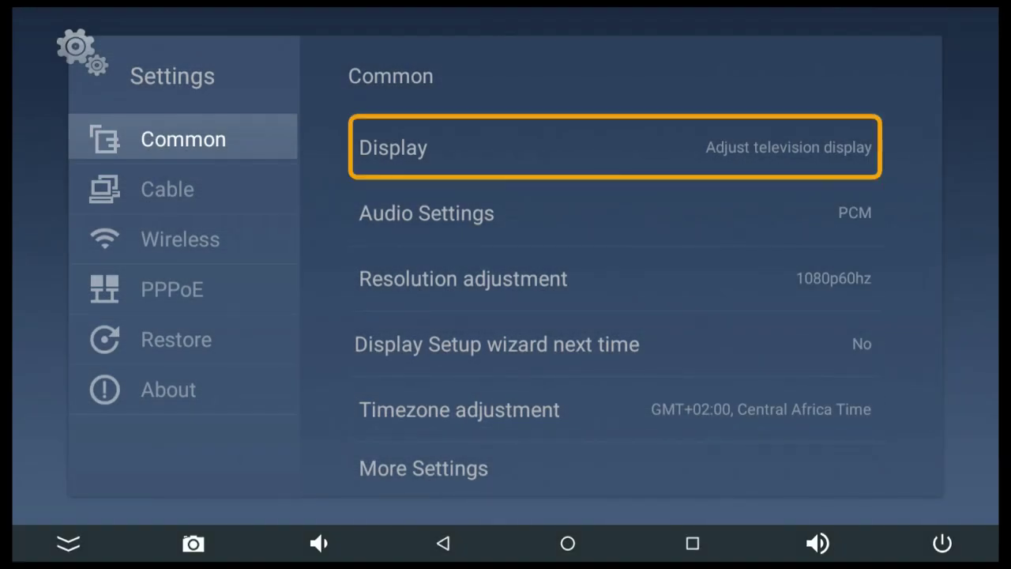
{"action": "key", "text": "Return"}
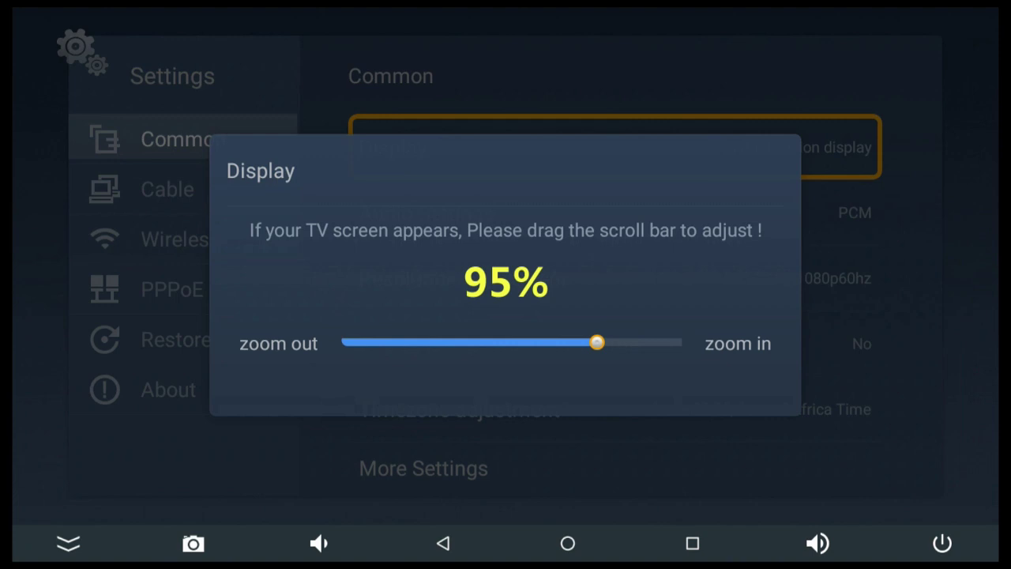
Zoom the television picture out to below 87%.
{"action": "key", "text": "Left"}
{"action": "key", "text": "Left"}
{"action": "key", "text": "Left"}
{"action": "key", "text": "Left"}
{"action": "key", "text": "Left"}
{"action": "key", "text": "Left"}
{"action": "key", "text": "Left"}
{"action": "key", "text": "Left"}
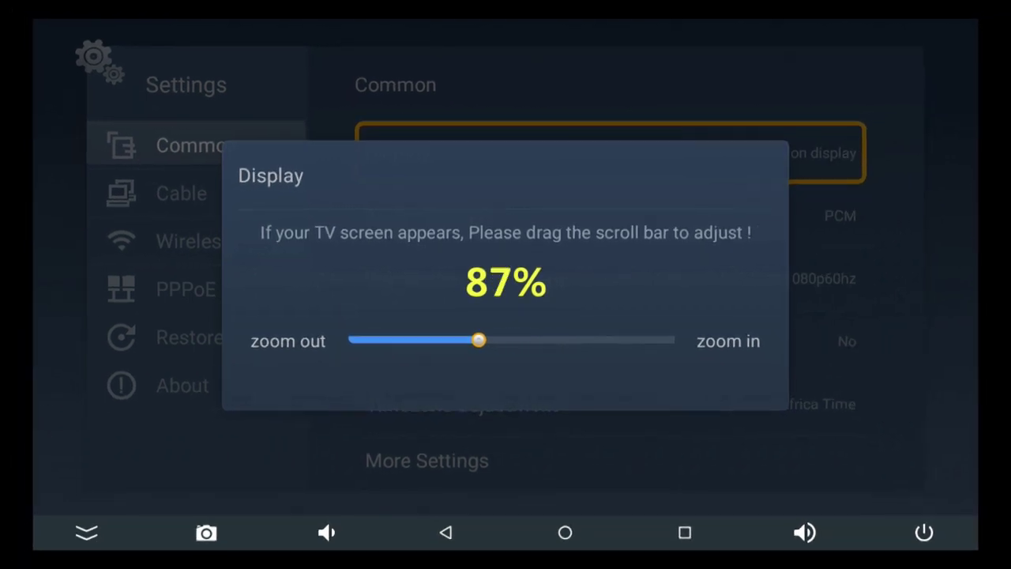
{"action": "key", "text": "Left"}
{"action": "key", "text": "Left"}
{"action": "key", "text": "Left"}
Zoom the television picture back in to 95% and close the Display adjustment.
{"action": "key", "text": "Right"}
{"action": "key", "text": "Right"}
{"action": "key", "text": "Right"}
{"action": "key", "text": "Right"}
{"action": "key", "text": "Right"}
{"action": "key", "text": "Right"}
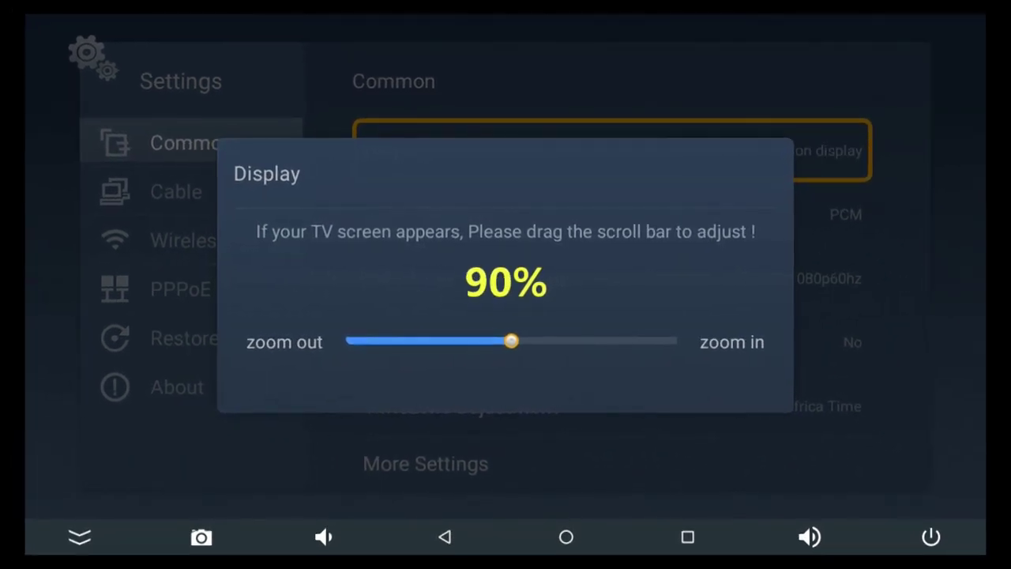
{"action": "key", "text": "Right"}
{"action": "key", "text": "Right"}
{"action": "key", "text": "Right"}
{"action": "key", "text": "Right"}
{"action": "key", "text": "Right"}
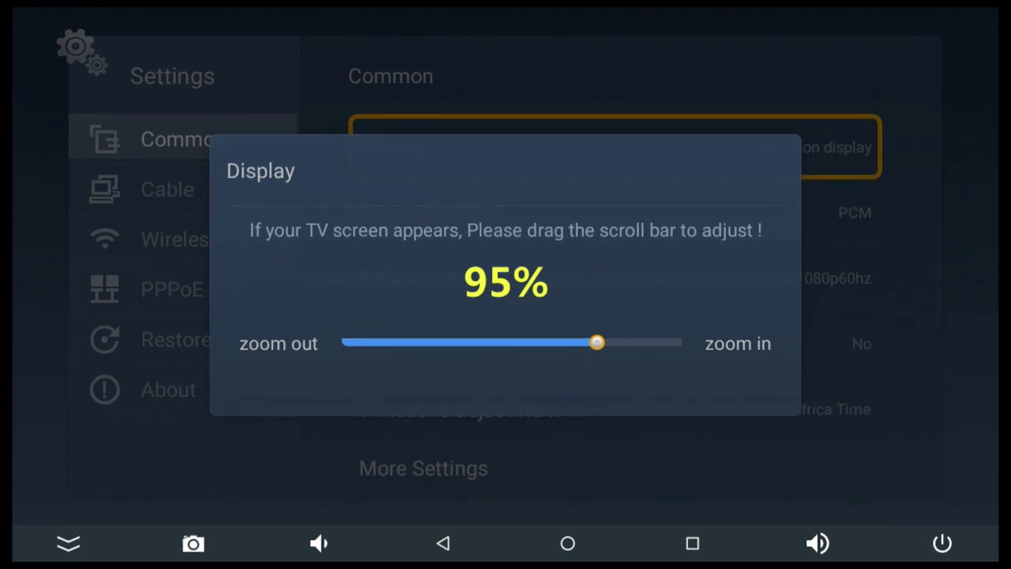
{"action": "key", "text": "Escape"}
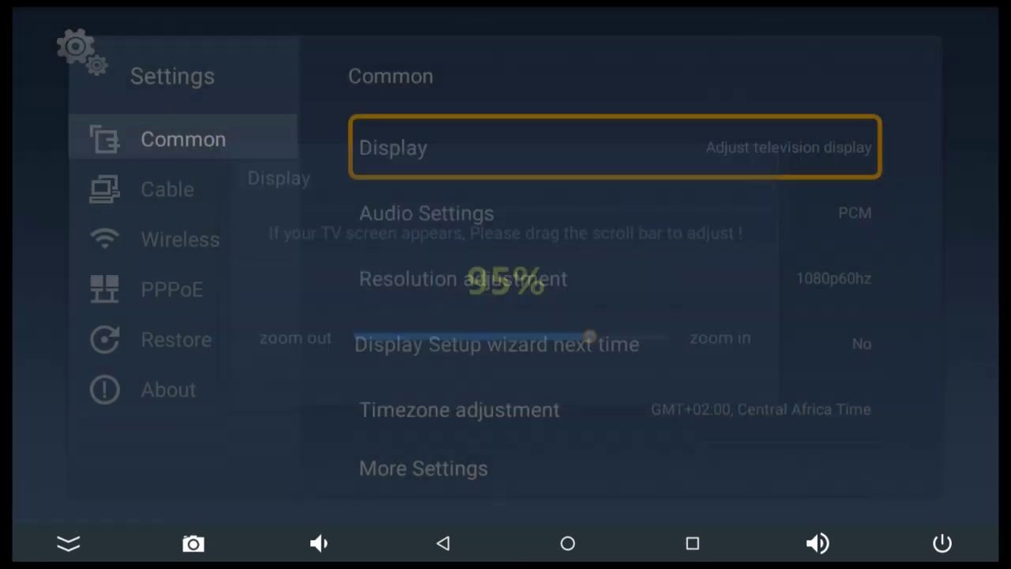
Review the options under Resolution adjustment, including 1080p-60hz, and close the list without changing anything.
{"action": "key", "text": "Down"}
{"action": "key", "text": "Down"}
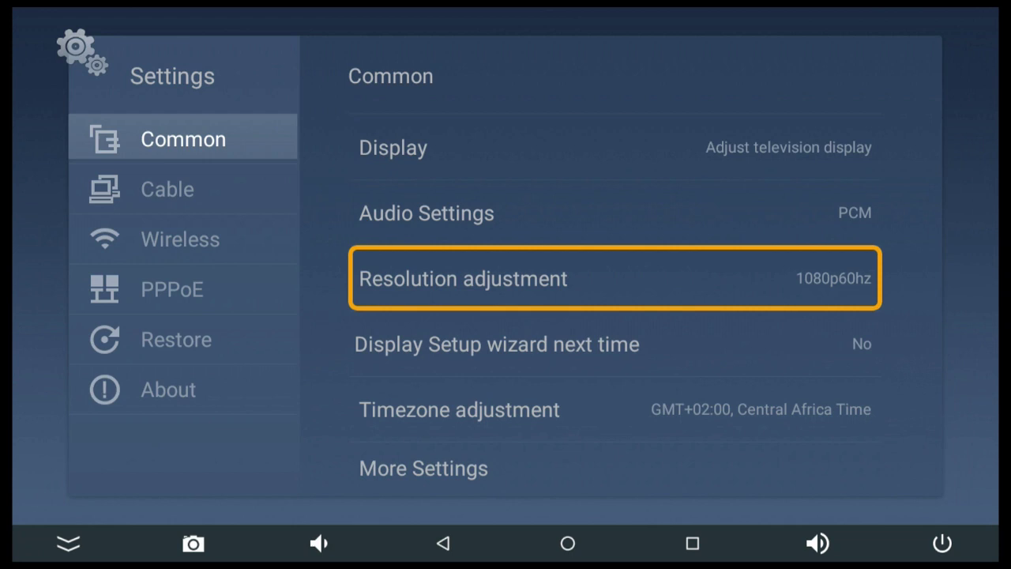
{"action": "key", "text": "Return"}
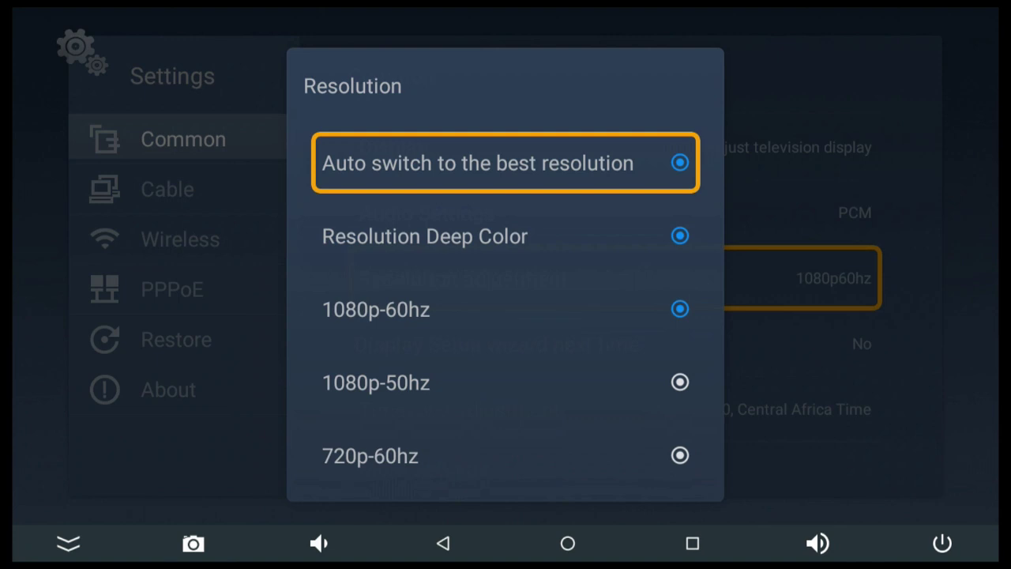
{"action": "key", "text": "Down"}
{"action": "key", "text": "Down"}
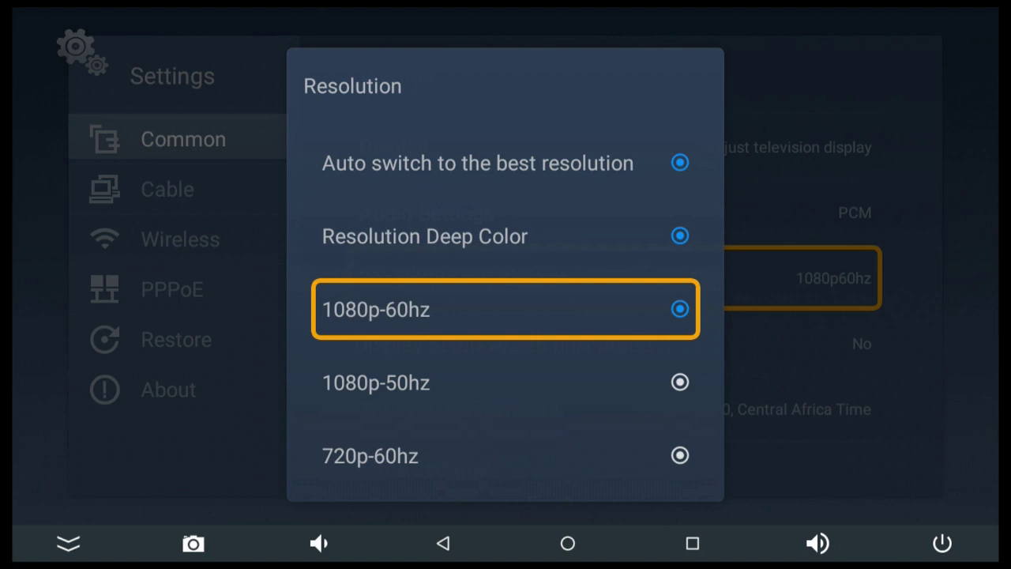
{"action": "key", "text": "Escape"}
Open More Settings from the Common category.
{"action": "key", "text": "Down"}
{"action": "key", "text": "Down"}
{"action": "key", "text": "Down"}
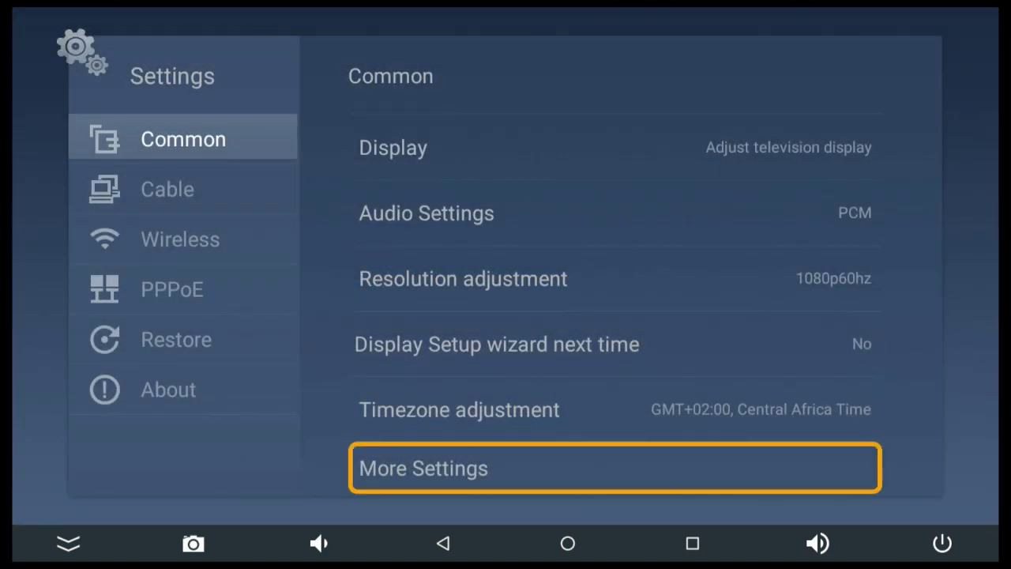
{"action": "key", "text": "Return"}
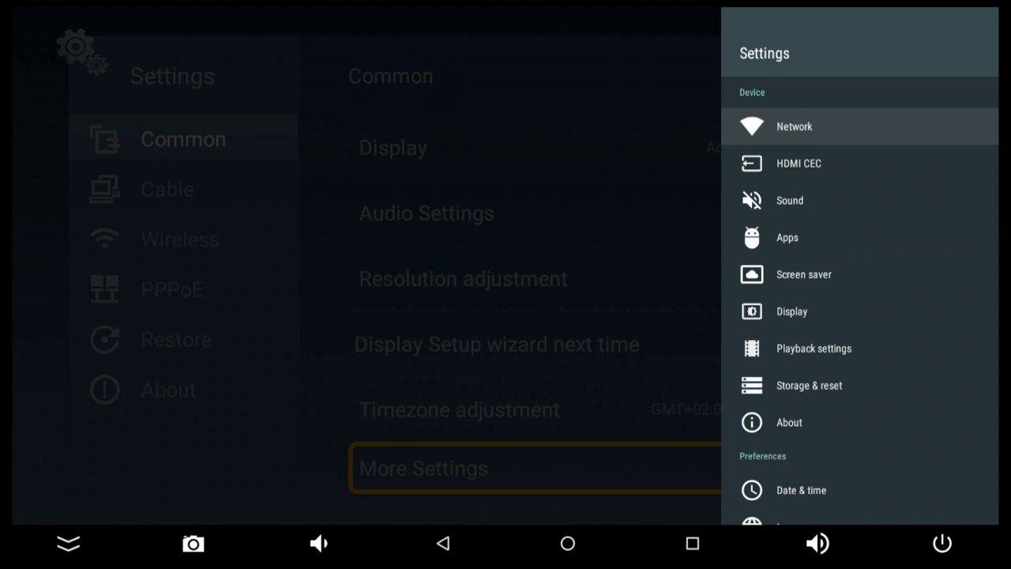
Look through the Device and Preferences entries in the extended settings list, as far as Language.
{"action": "key", "text": "Down"}
{"action": "key", "text": "Down"}
{"action": "key", "text": "Down"}
{"action": "key", "text": "Down"}
{"action": "key", "text": "Down"}
{"action": "key", "text": "Down"}
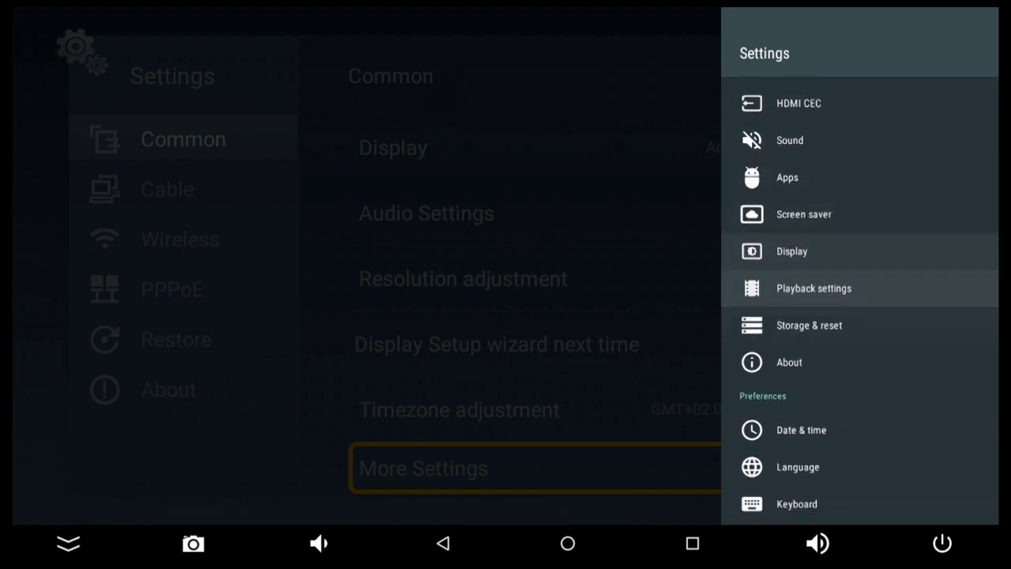
{"action": "key", "text": "Down"}
{"action": "key", "text": "Down"}
{"action": "key", "text": "Down"}
{"action": "key", "text": "Down"}
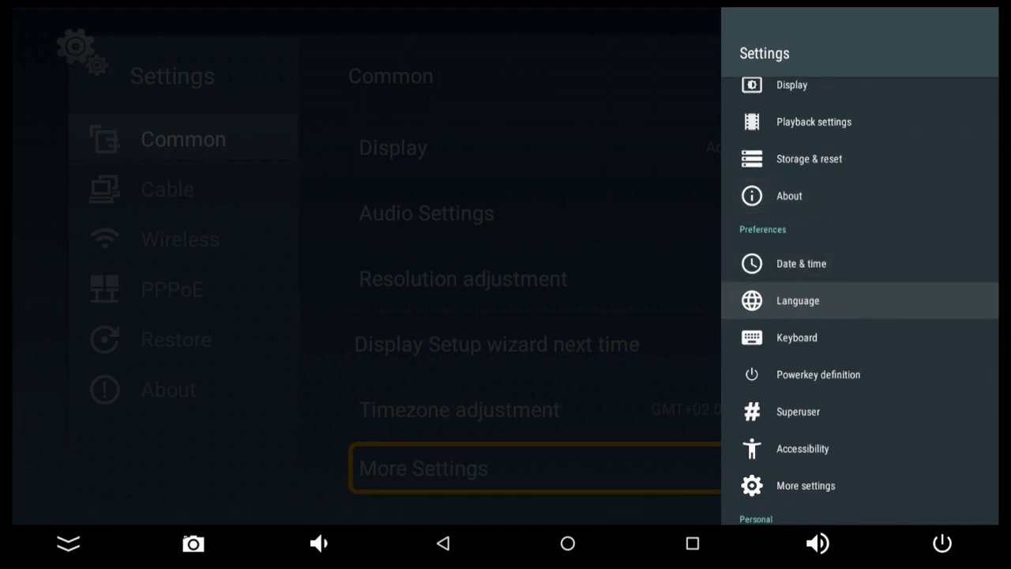
Open the Apps entry in the Device section of the extended settings.
{"action": "key", "text": "Up"}
{"action": "key", "text": "Up"}
{"action": "key", "text": "Up"}
{"action": "key", "text": "Up"}
{"action": "key", "text": "Up"}
{"action": "key", "text": "Up"}
{"action": "key", "text": "Up"}
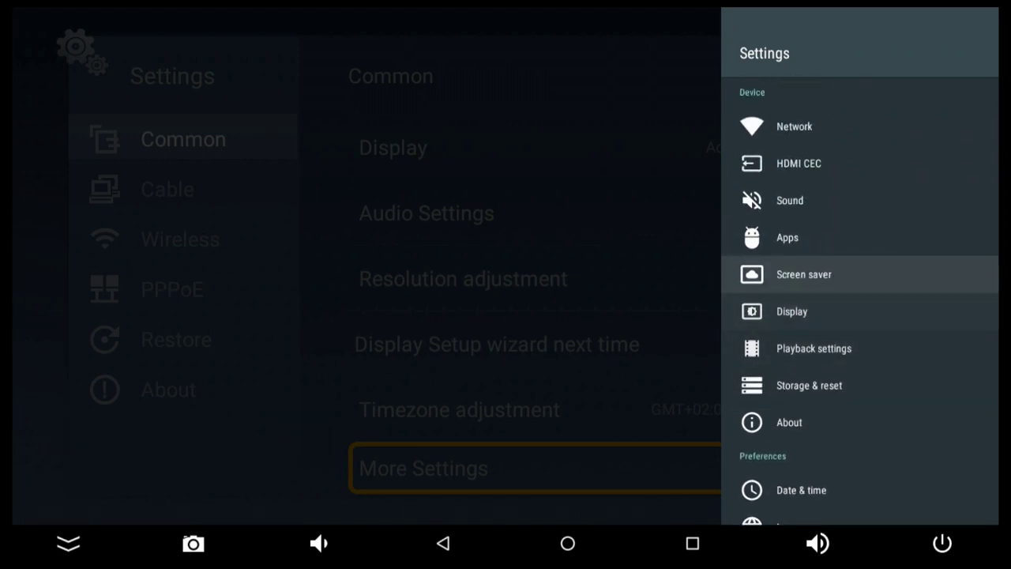
{"action": "key", "text": "Return"}
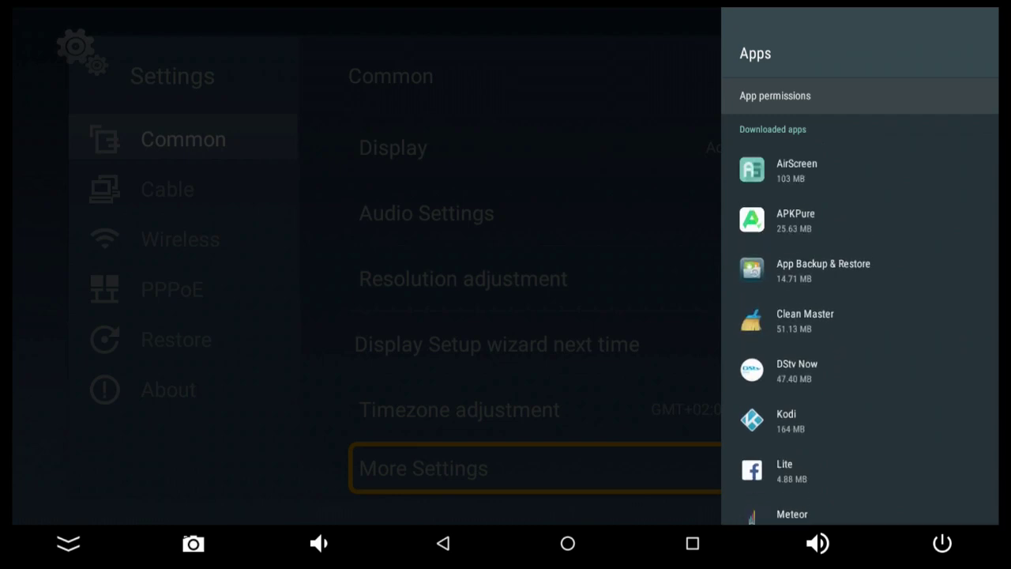
Look through the list of downloaded apps and the storage each one uses.
{"action": "key", "text": "Down"}
{"action": "key", "text": "Down"}
{"action": "key", "text": "Down"}
{"action": "key", "text": "Down"}
{"action": "key", "text": "Down"}
{"action": "key", "text": "Down"}
{"action": "key", "text": "Down"}
{"action": "key", "text": "Down"}
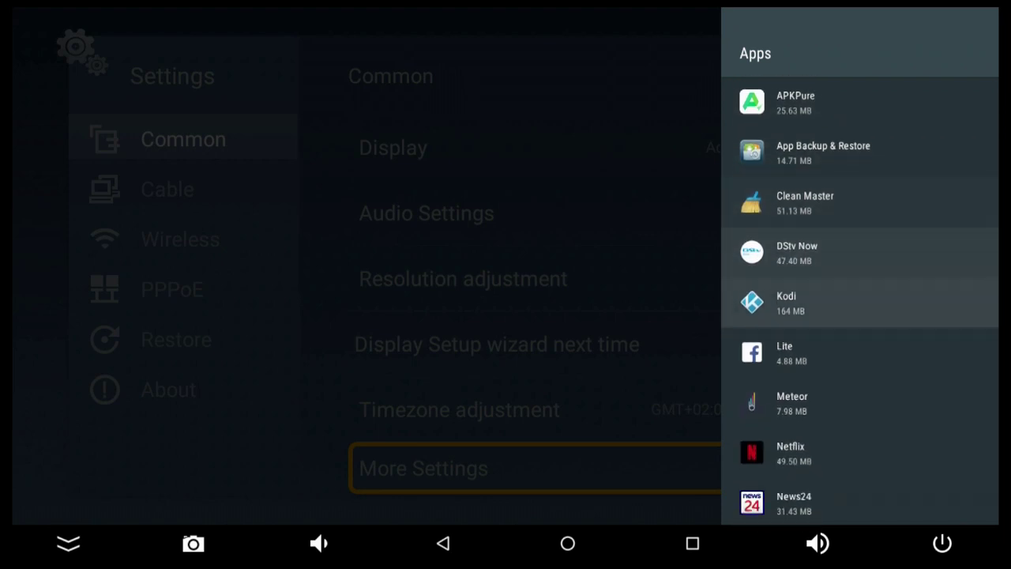
{"action": "key", "text": "Down"}
{"action": "key", "text": "Down"}
{"action": "key", "text": "Down"}
{"action": "key", "text": "Down"}
{"action": "key", "text": "Down"}
{"action": "key", "text": "Down"}
{"action": "key", "text": "Down"}
{"action": "key", "text": "Down"}
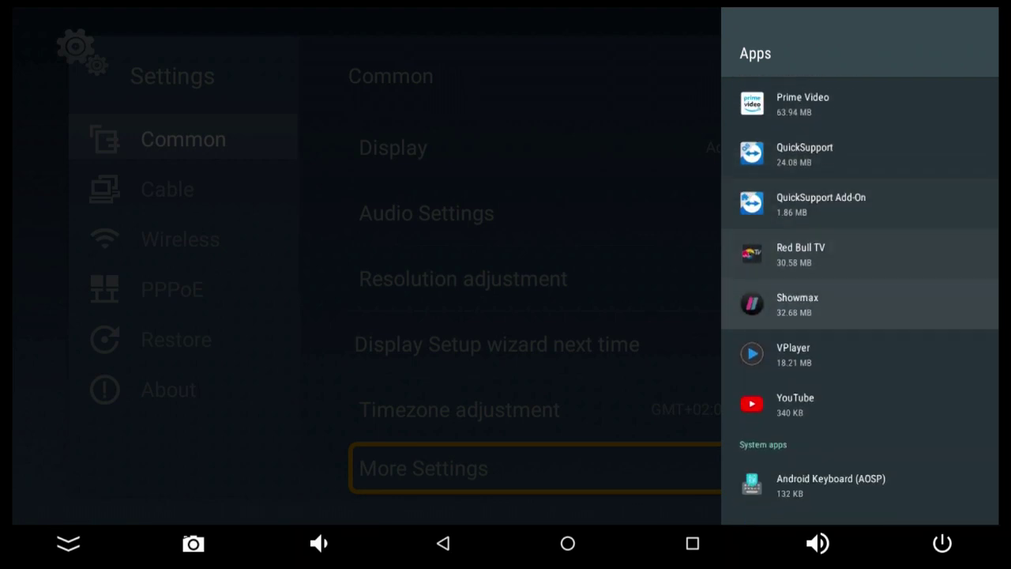
{"action": "key", "text": "Down"}
View the uninstall confirmation for Red Bull TV, cancel it, and return to the extended settings list.
{"action": "key", "text": "Up"}
{"action": "key", "text": "Up"}
{"action": "key", "text": "Up"}
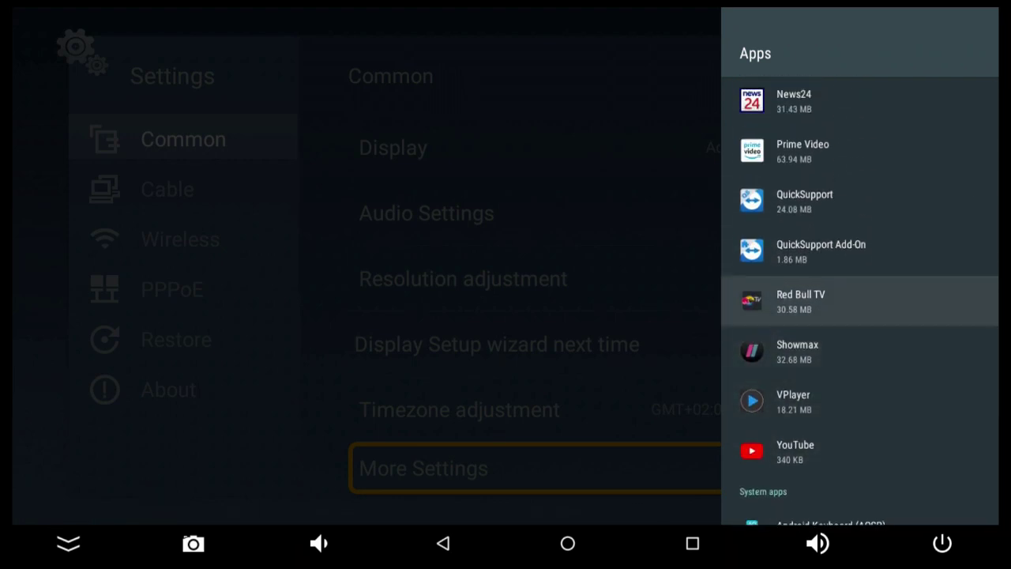
{"action": "key", "text": "Return"}
{"action": "key", "text": "Down"}
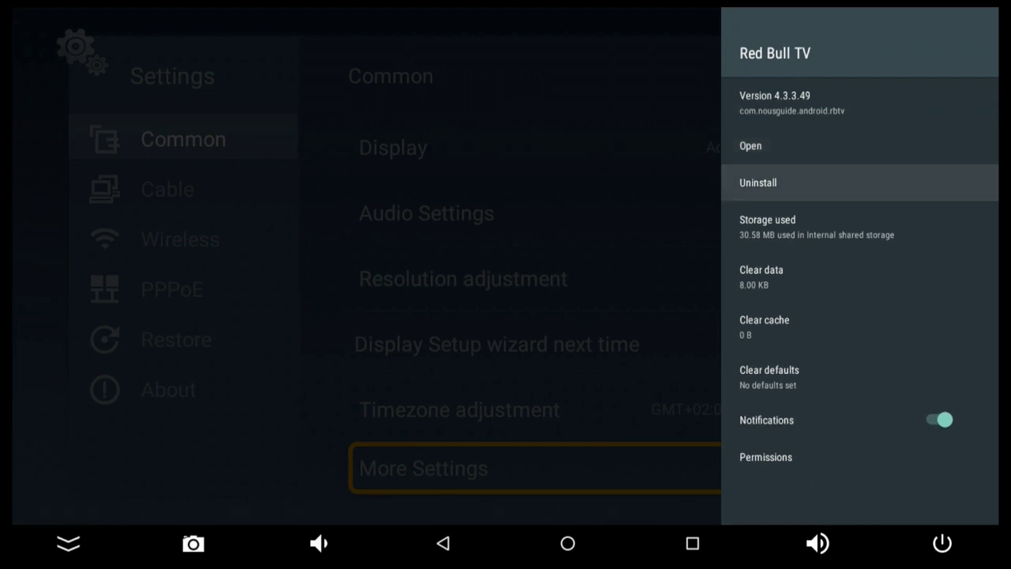
{"action": "key", "text": "Return"}
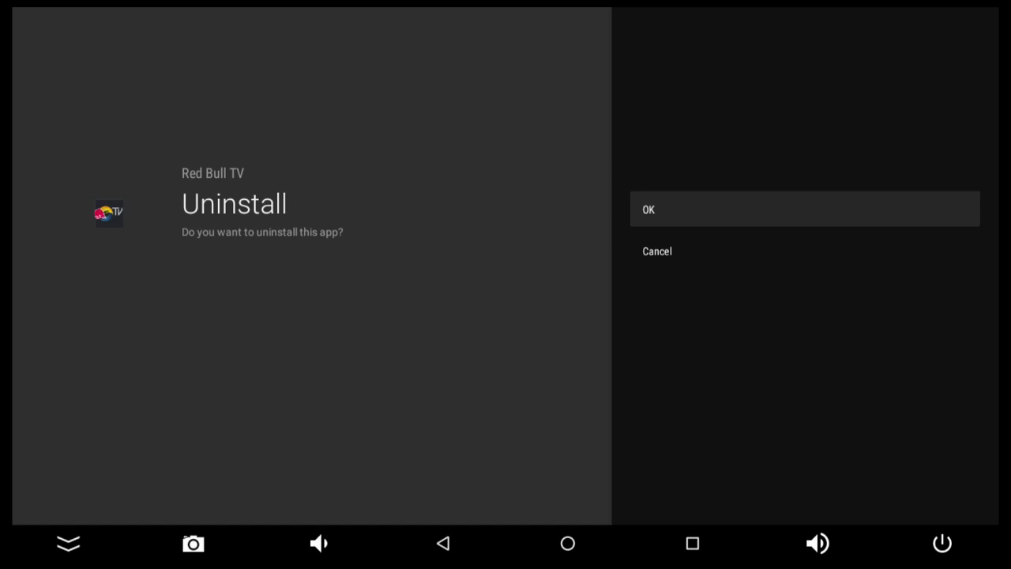
{"action": "key", "text": "Return"}
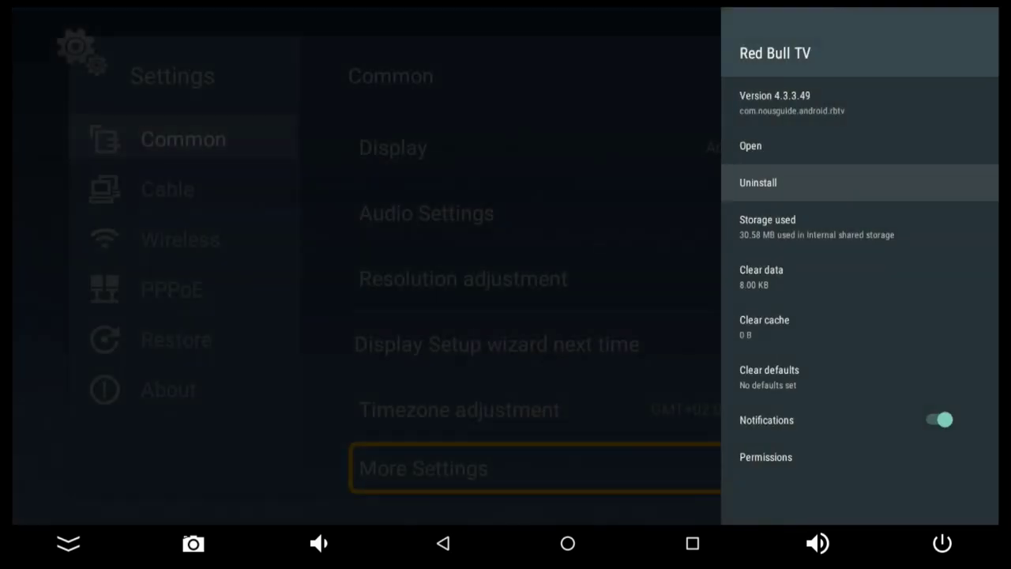
{"action": "key", "text": "Escape"}
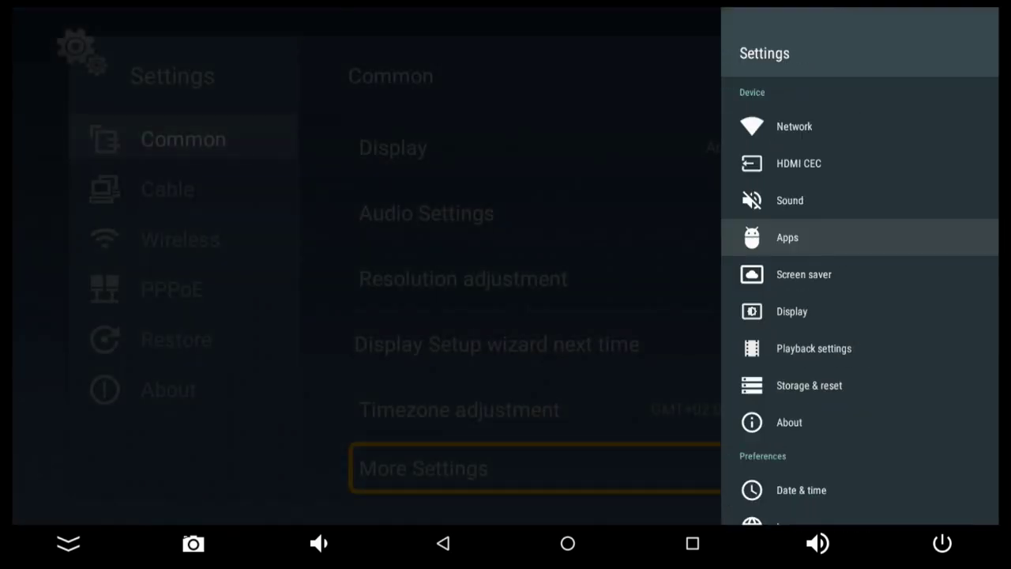
Open the More settings entry in the Preferences section of the extended settings.
{"action": "key", "text": "Down"}
{"action": "key", "text": "Down"}
{"action": "key", "text": "Down"}
{"action": "key", "text": "Down"}
{"action": "key", "text": "Down"}
{"action": "key", "text": "Down"}
{"action": "key", "text": "Down"}
{"action": "key", "text": "Down"}
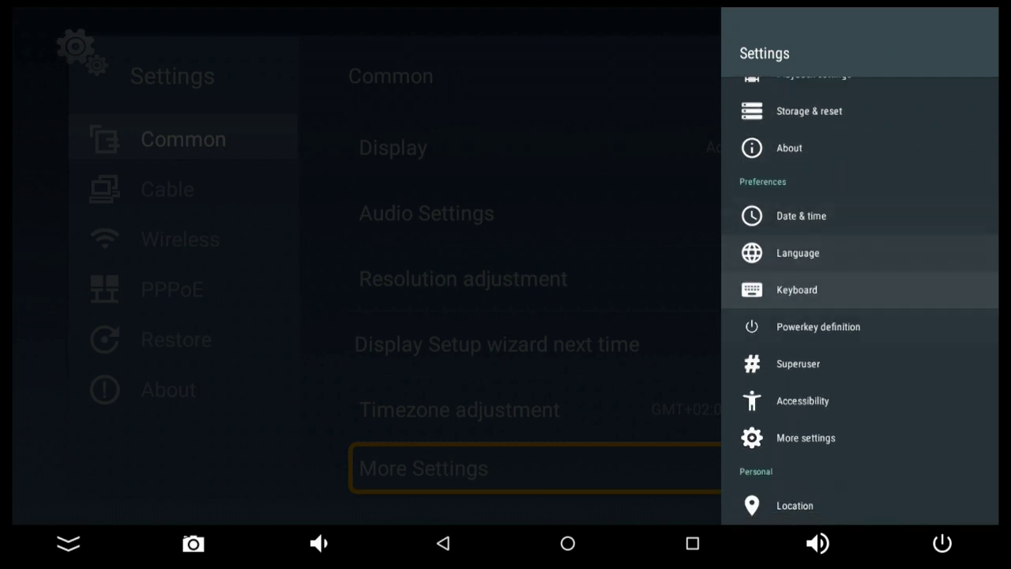
{"action": "key", "text": "Down"}
{"action": "key", "text": "Down"}
{"action": "key", "text": "Down"}
{"action": "key", "text": "Down"}
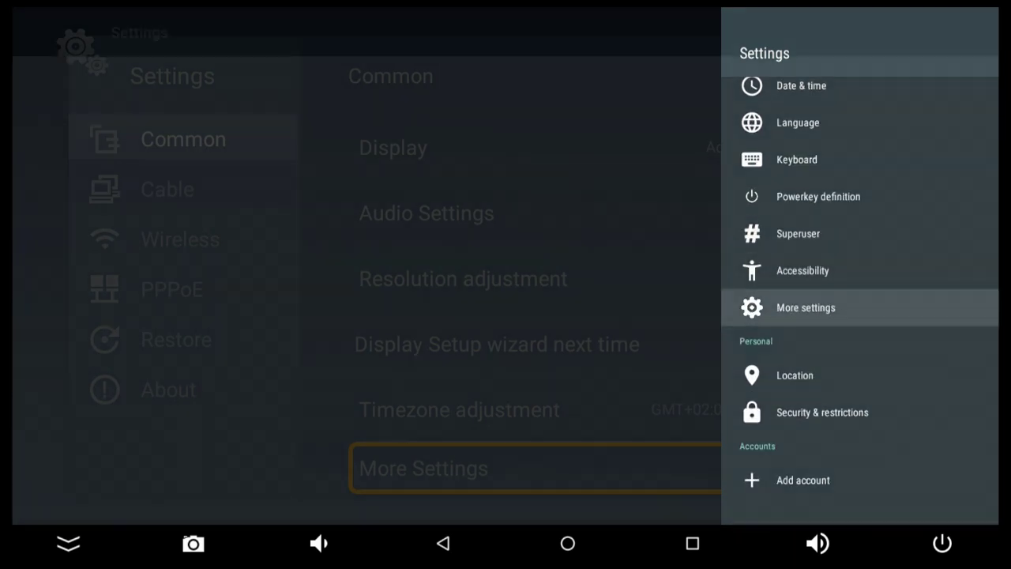
Look through the full Android settings list, covering the Suggestions, Wireless & networks and Device sections.
{"action": "key", "text": "Return"}
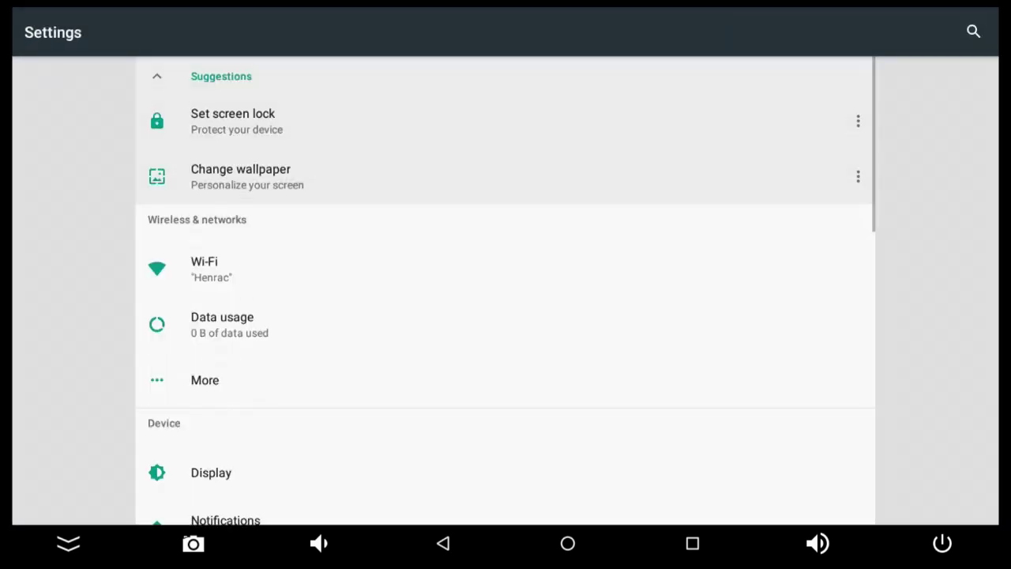
{"action": "key", "text": "Down"}
{"action": "key", "text": "Down"}
{"action": "key", "text": "Up"}
{"action": "key", "text": "Up"}
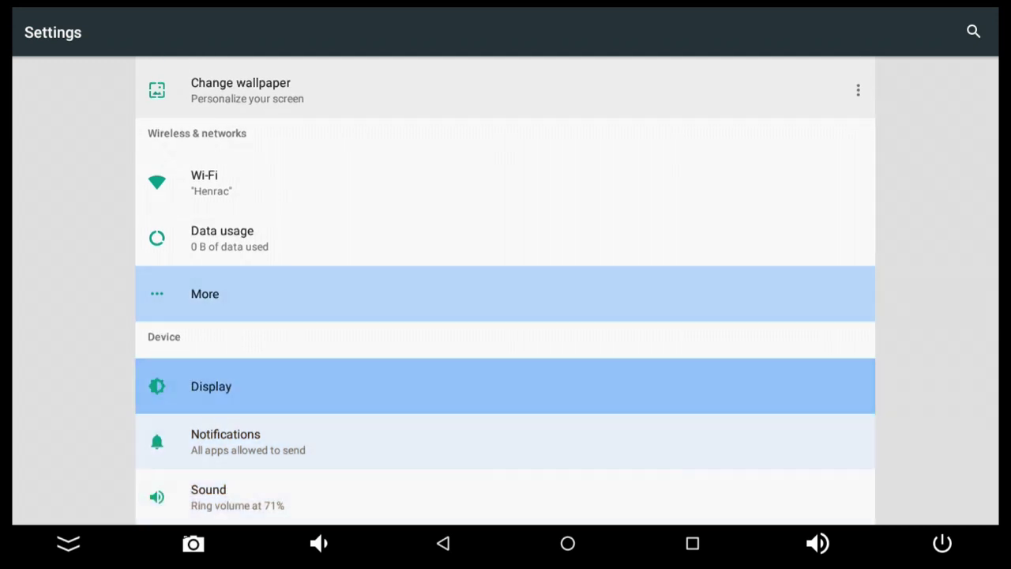
{"action": "key", "text": "Up"}
{"action": "key", "text": "Up"}
{"action": "key", "text": "Up"}
{"action": "key", "text": "Up"}
{"action": "key", "text": "Up"}
{"action": "key", "text": "Up"}
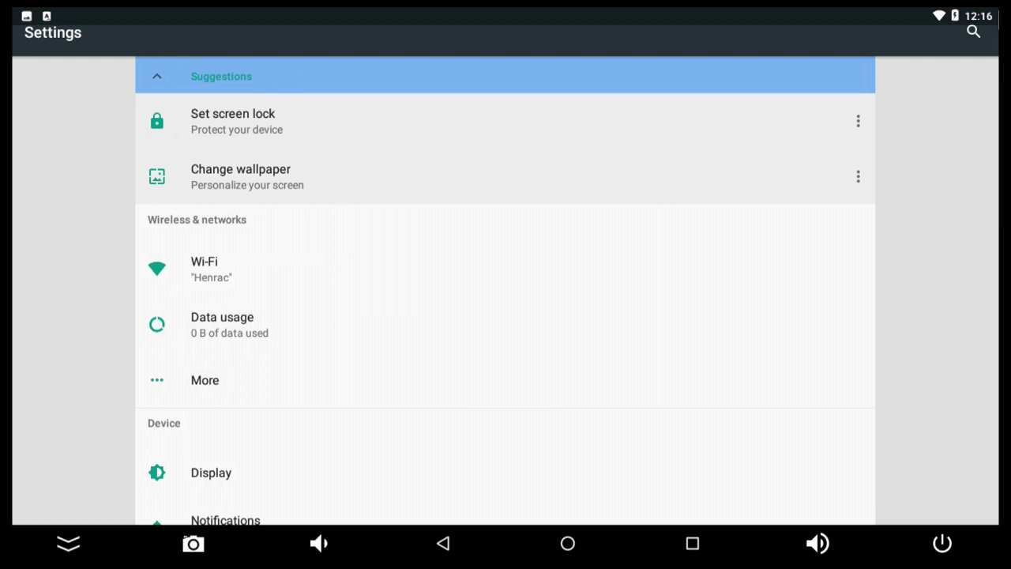
{"action": "left_click", "coordinate": [972, 31]}
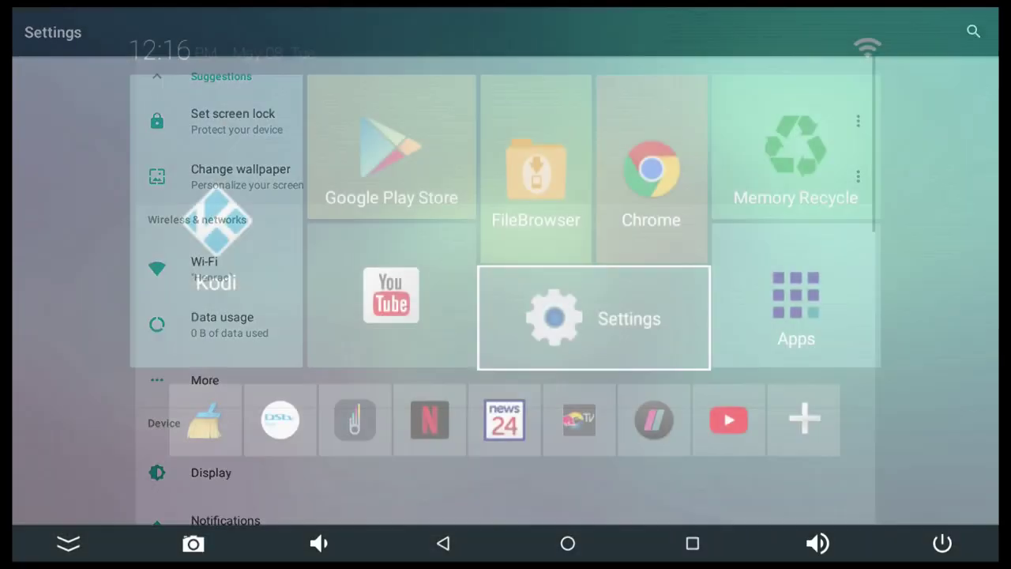
Open YouTube from the home screen's shortcut row and play "4K Video Relaxing Ultra HD TV Test 2160p 20 minutes" from the 4k results.
{"action": "key", "text": "Right"}
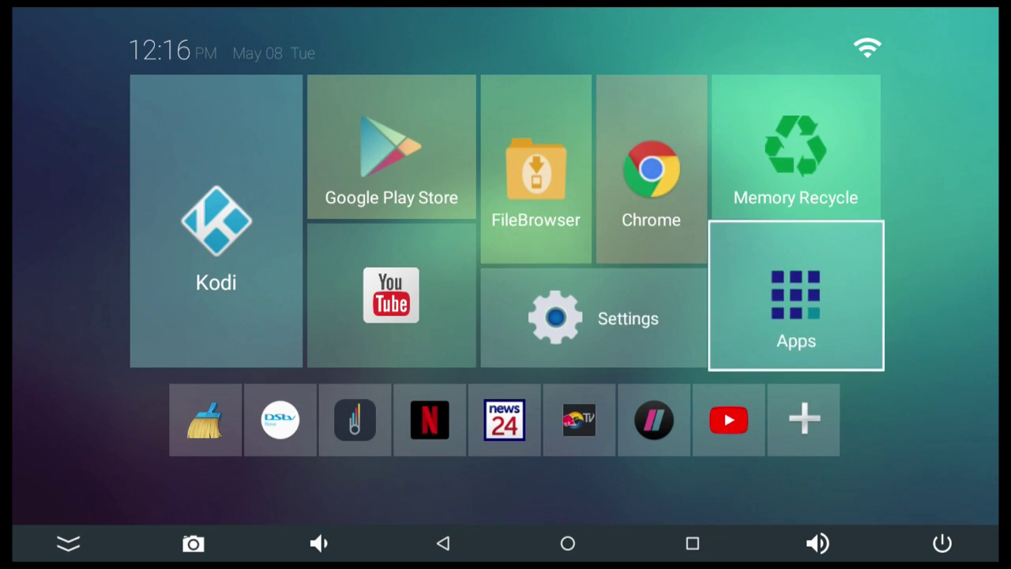
{"action": "key", "text": "Down"}
{"action": "key", "text": "Left"}
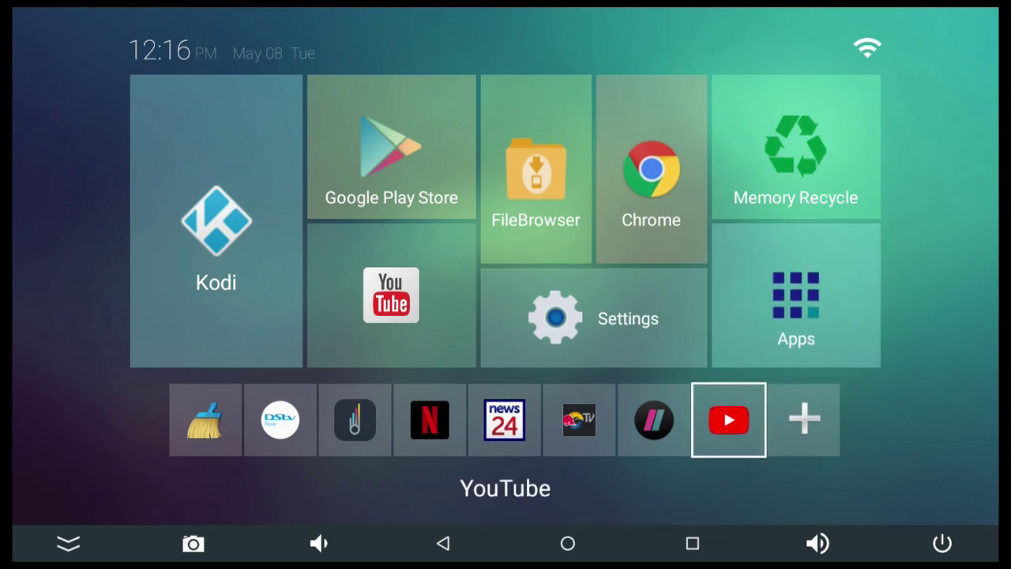
{"action": "key", "text": "Return"}
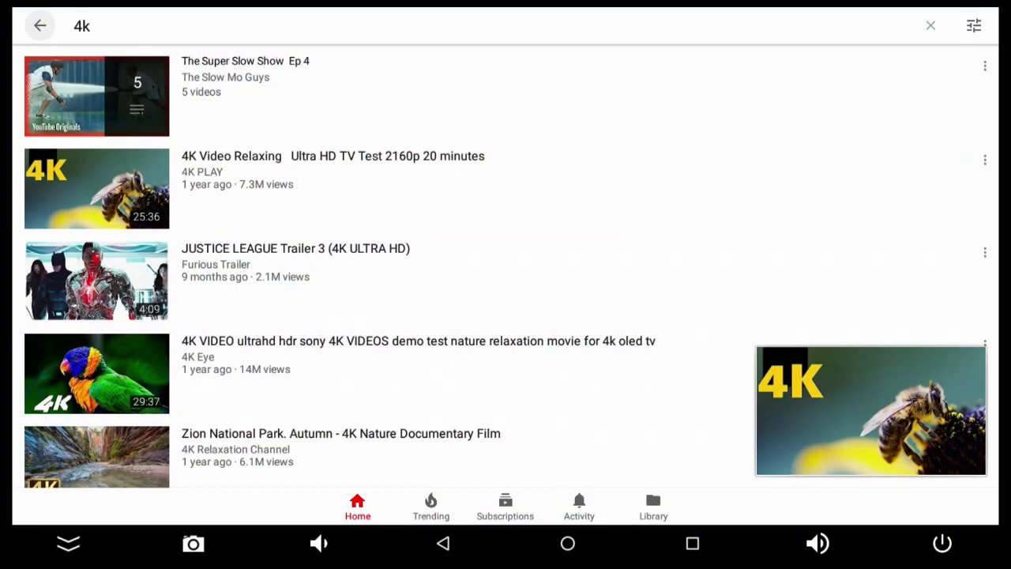
{"action": "scroll", "coordinate": [184, 100], "scroll_direction": "down", "scroll_amount": 1}
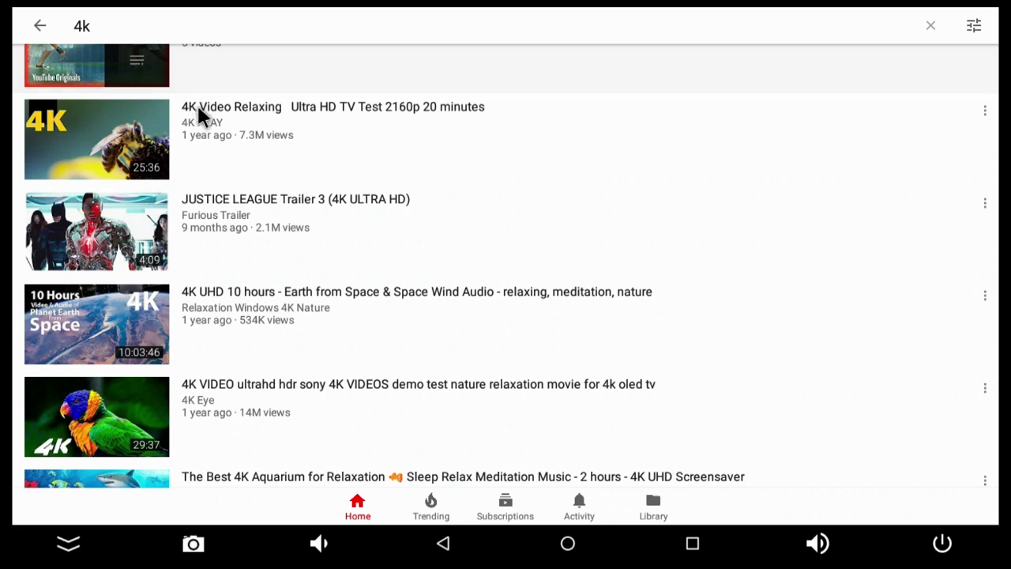
{"action": "left_click", "coordinate": [199, 111]}
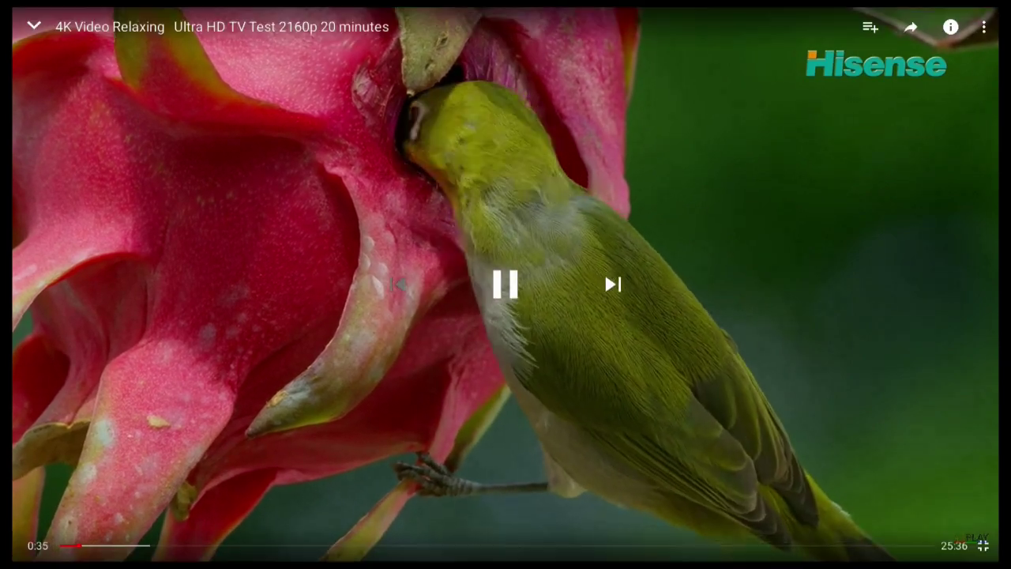
Leave the playing video for the home screen and select the Settings tile.
{"action": "key", "text": "Escape"}
{"action": "key", "text": "Home"}
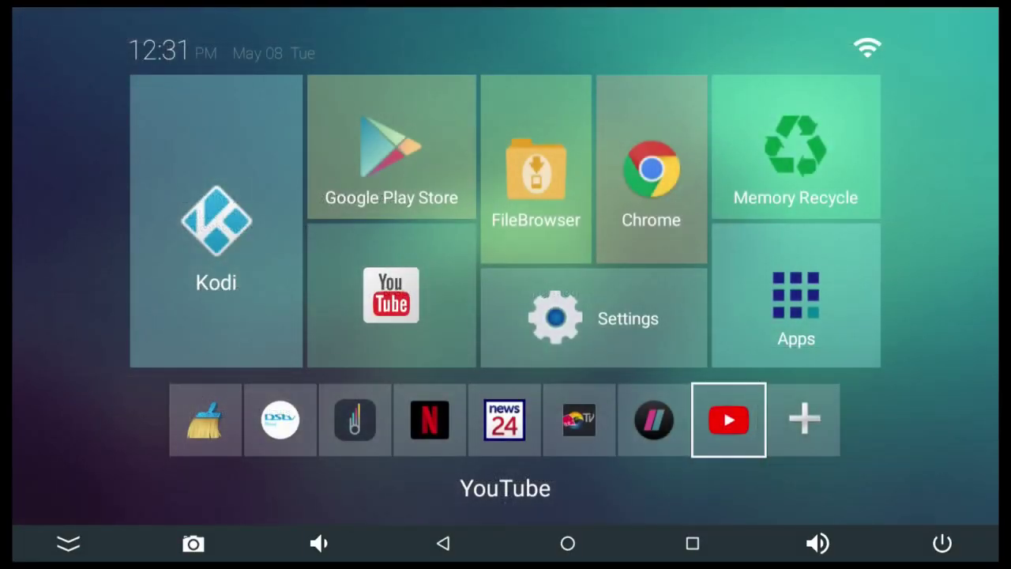
{"action": "key", "text": "Up"}
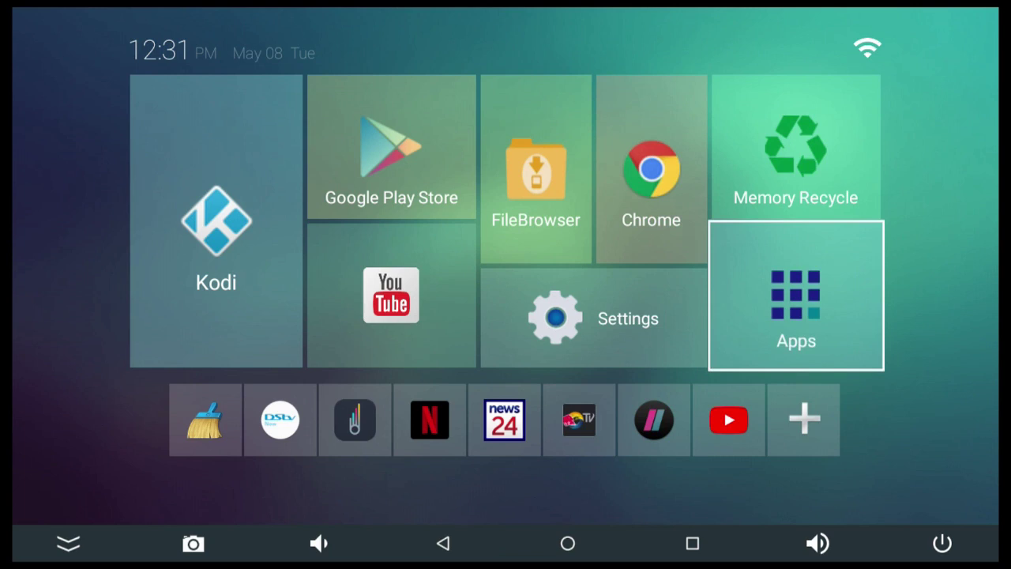
{"action": "key", "text": "Left"}
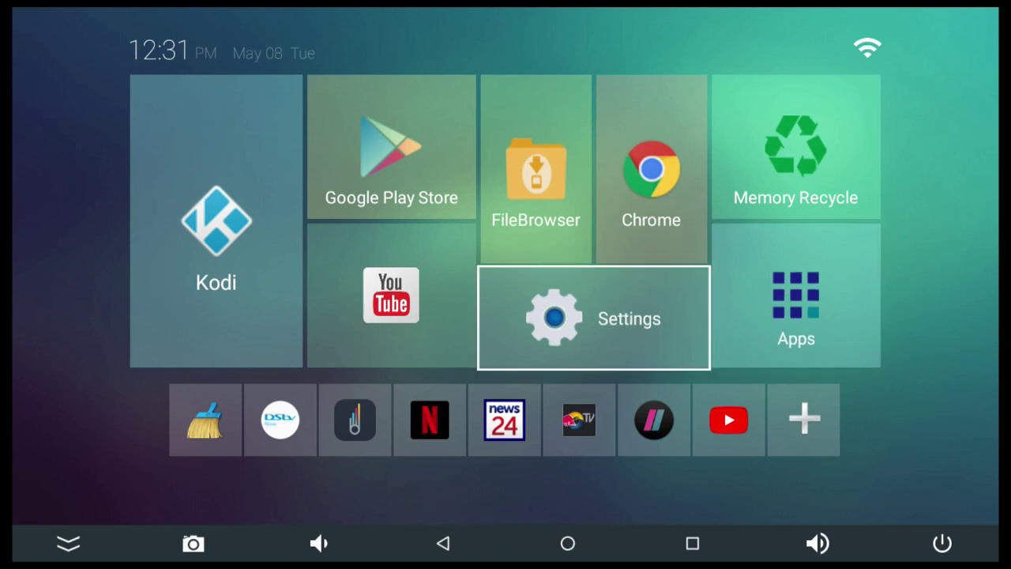